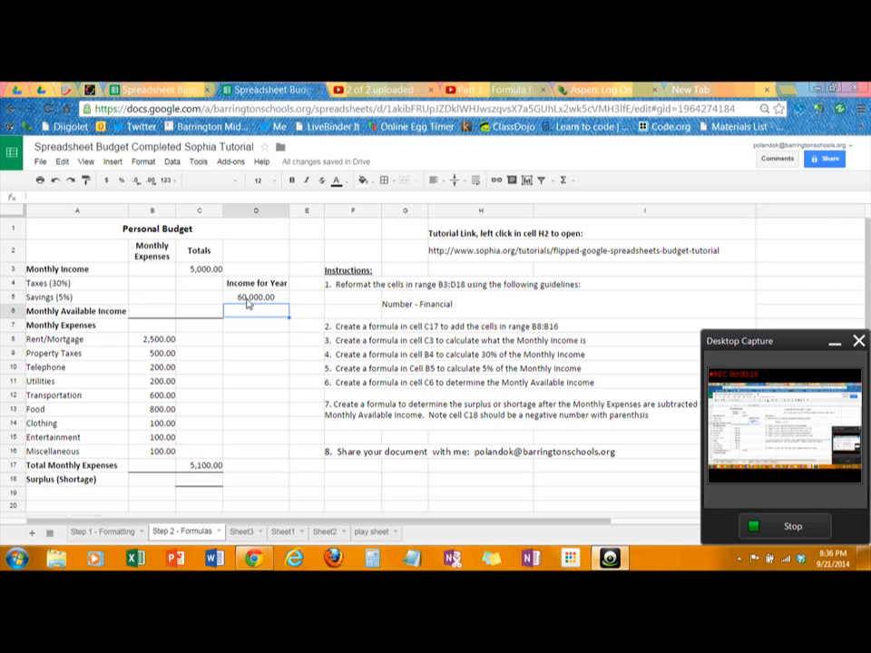
Step: Review the monthly income formula in C3, the yearly income in D5 and the total expenses formula in C17
{"action": "left_click", "coordinate": [207, 269]}
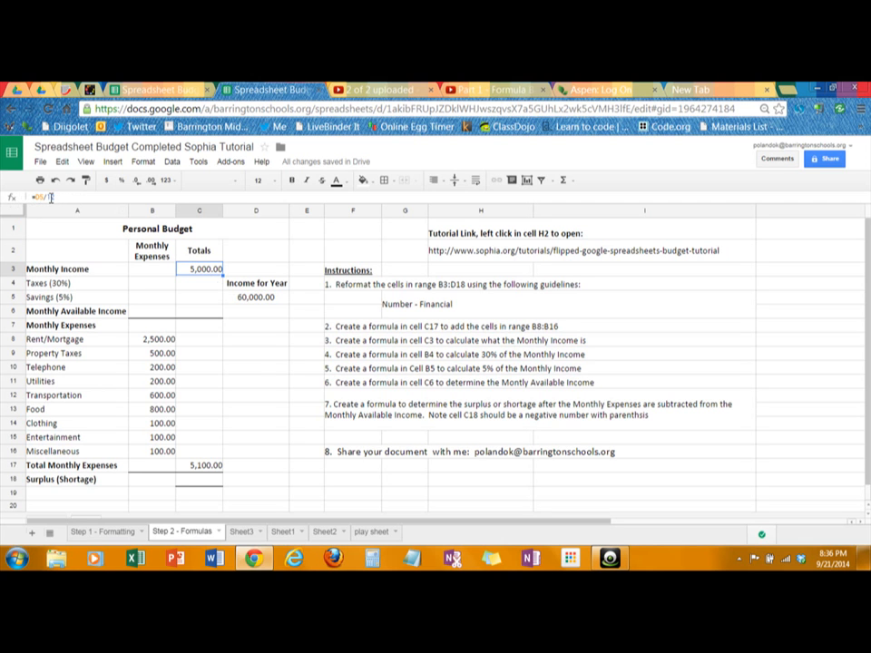
{"action": "left_click", "coordinate": [244, 300]}
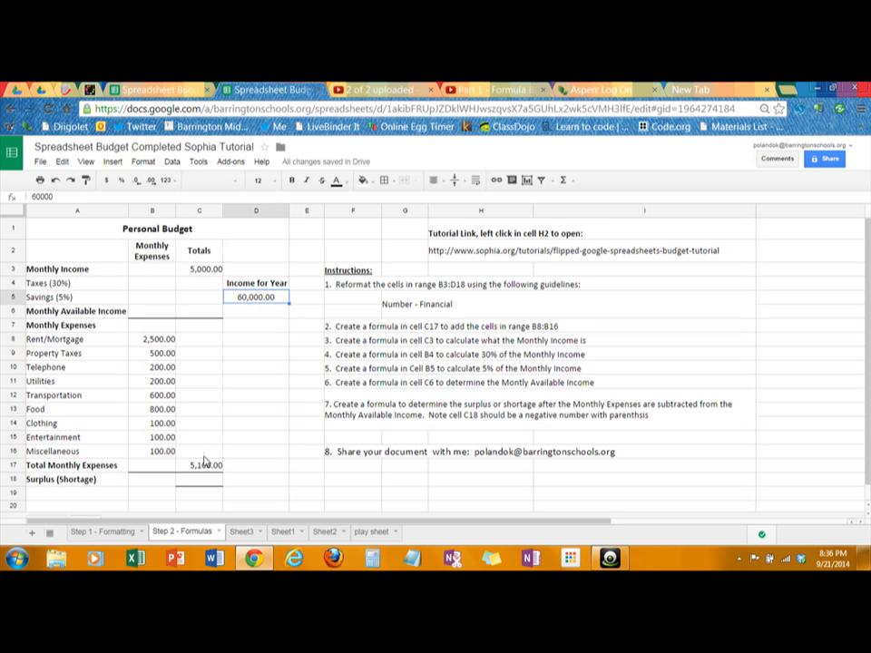
{"action": "left_click", "coordinate": [207, 466]}
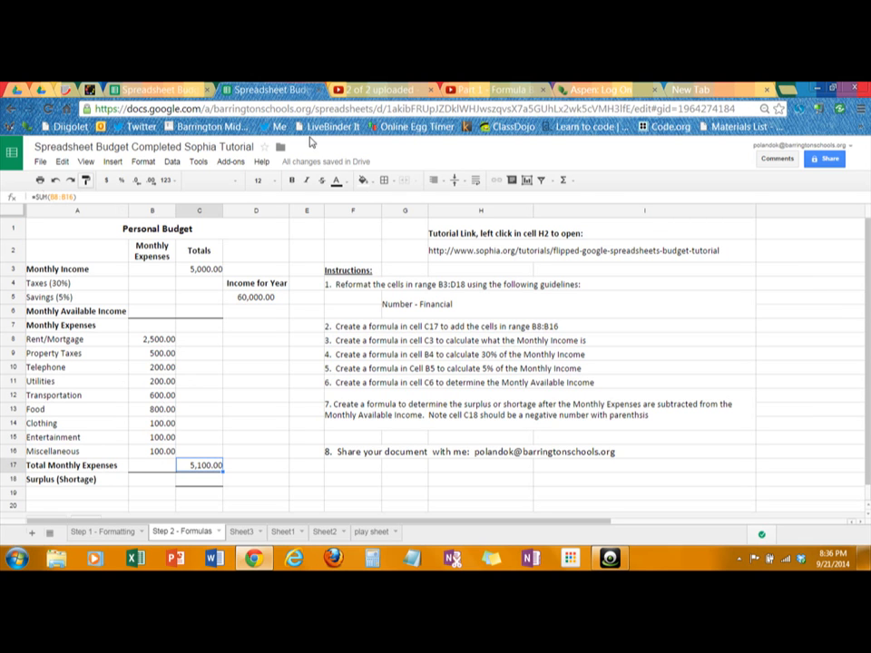
{"action": "left_click", "coordinate": [573, 184]}
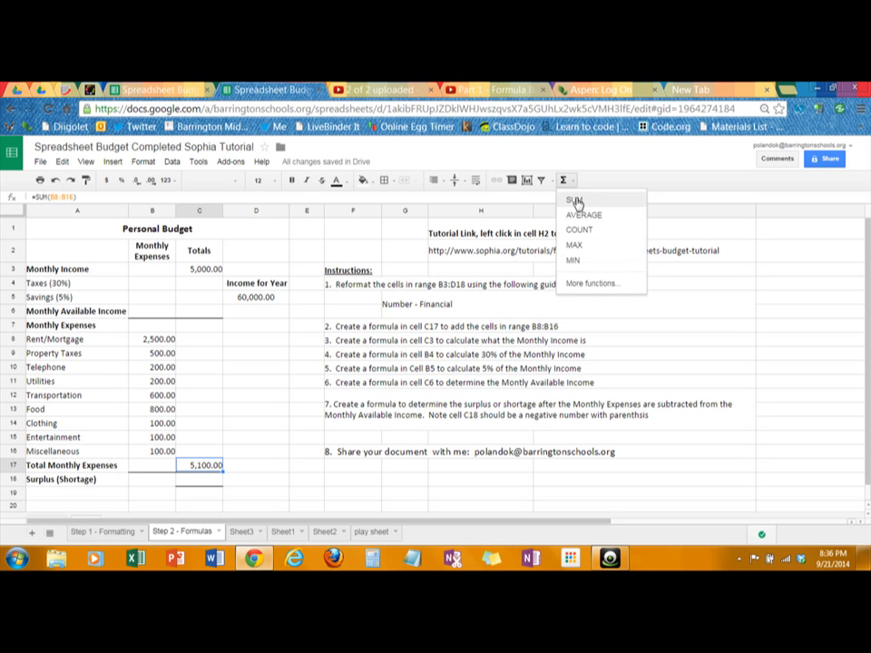
{"action": "left_click", "coordinate": [173, 198]}
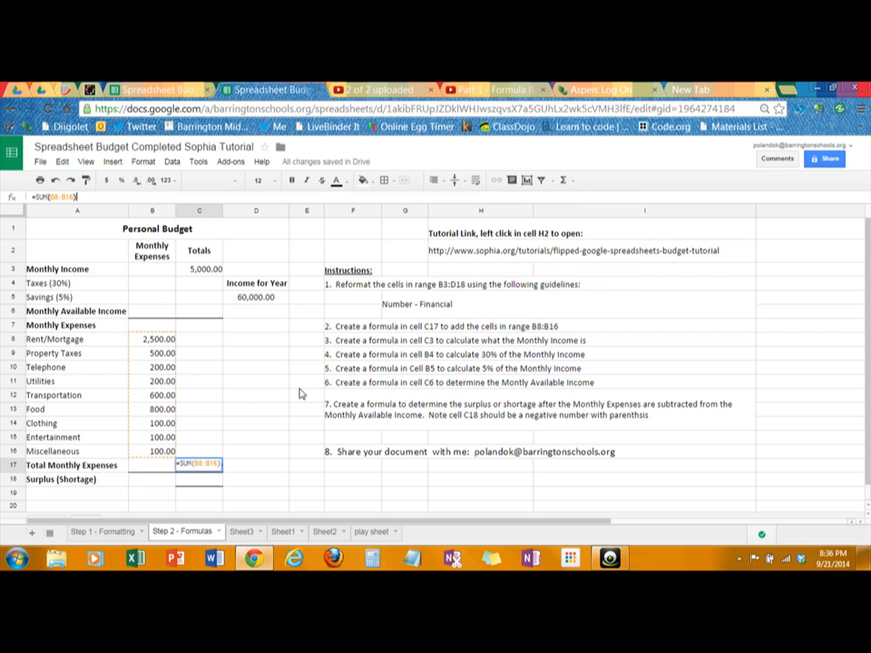
Step: Enter the note PEMDAS in cell F19 below the instructions
{"action": "left_click", "coordinate": [352, 498]}
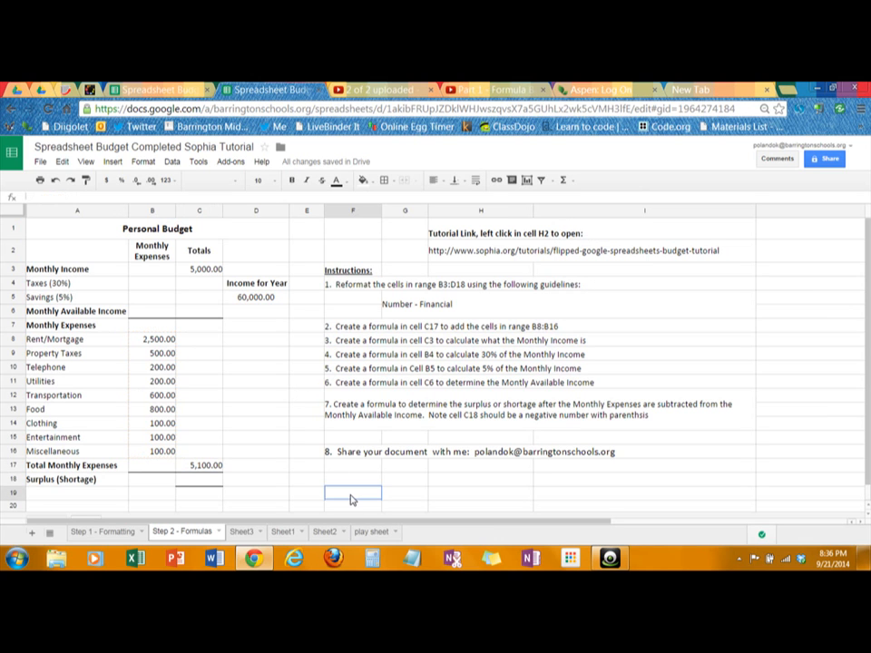
{"action": "type", "text": "PEMDAS"}
{"action": "left_click", "coordinate": [445, 498]}
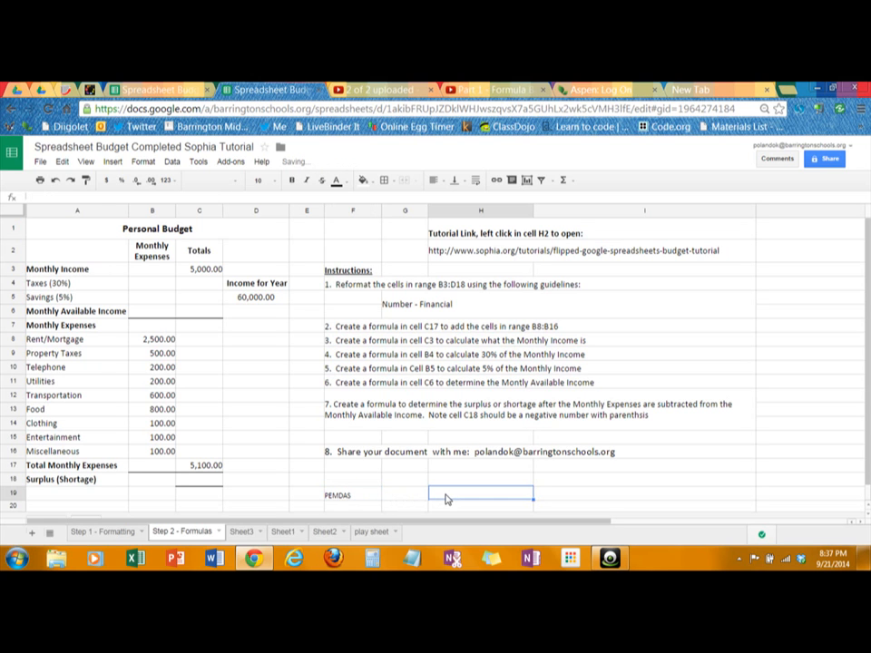
{"action": "type", "text": "2"}
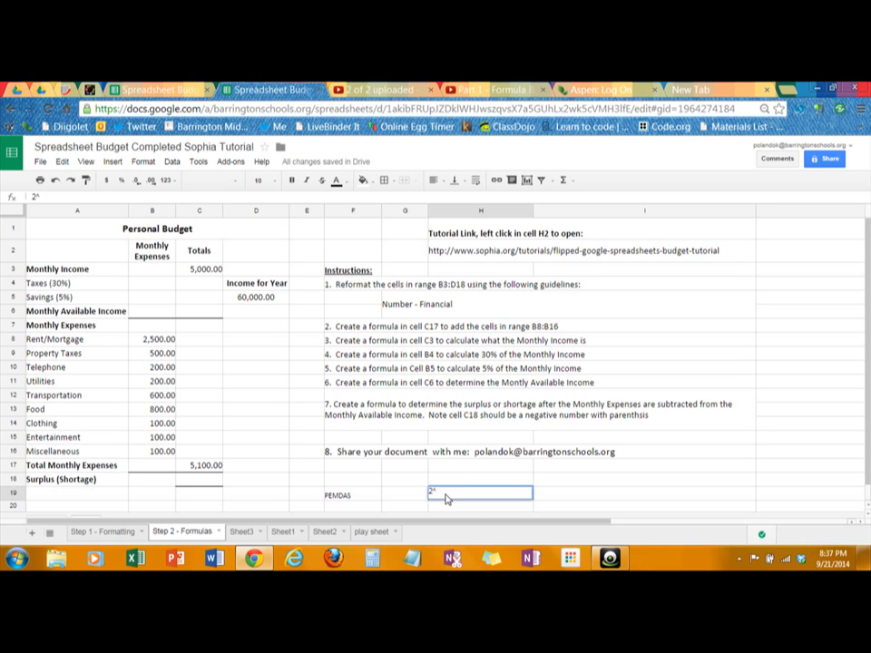
{"action": "type", "text": "^2"}
{"action": "key", "text": "BackSpace"}
{"action": "key", "text": "BackSpace"}
{"action": "key", "text": "BackSpace"}
Step: List the operator symbols () * / + - in cell H19, in the same row as the PEMDAS note
{"action": "type", "text": "("}
{"action": "type", "text": ") "}
{"action": "type", "text": "*"}
{"action": "type", "text": " ?"}
{"action": "key", "text": "BackSpace"}
{"action": "type", "text": "/ + -"}
Step: Calculate the 30% taxes in cell B4 with the formula =C3*.30
{"action": "left_click", "coordinate": [151, 285]}
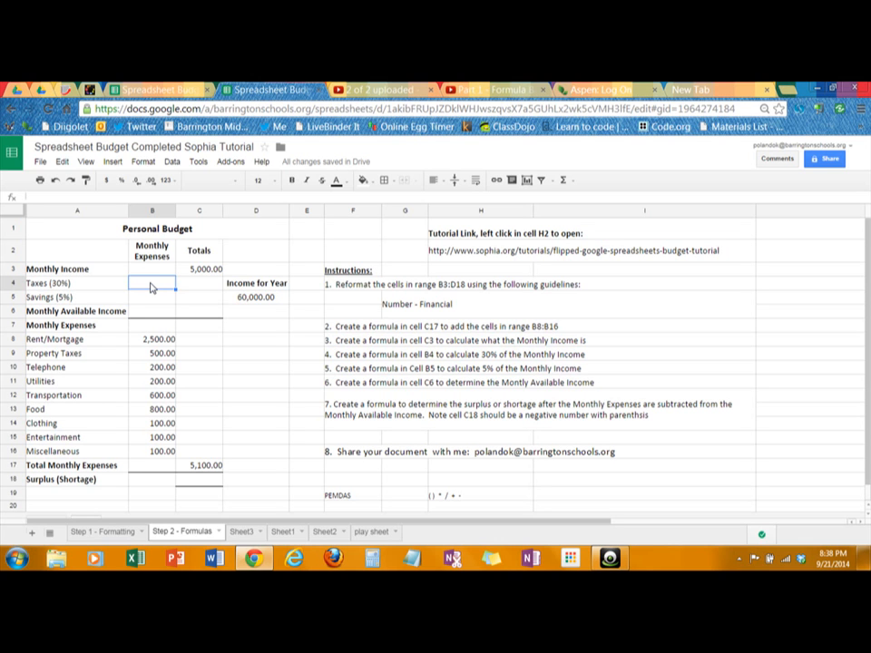
{"action": "type", "text": "="}
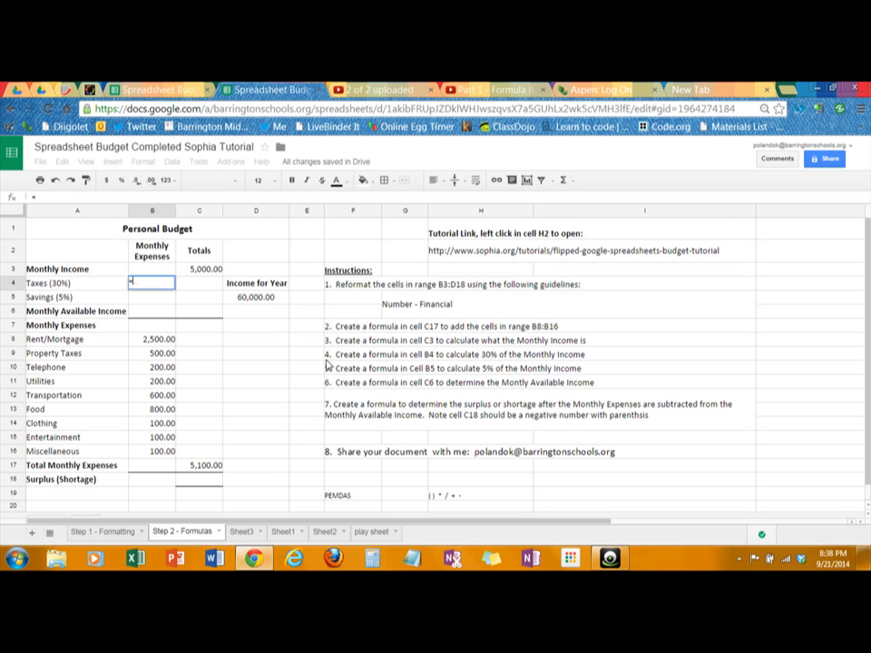
{"action": "left_click", "coordinate": [202, 272]}
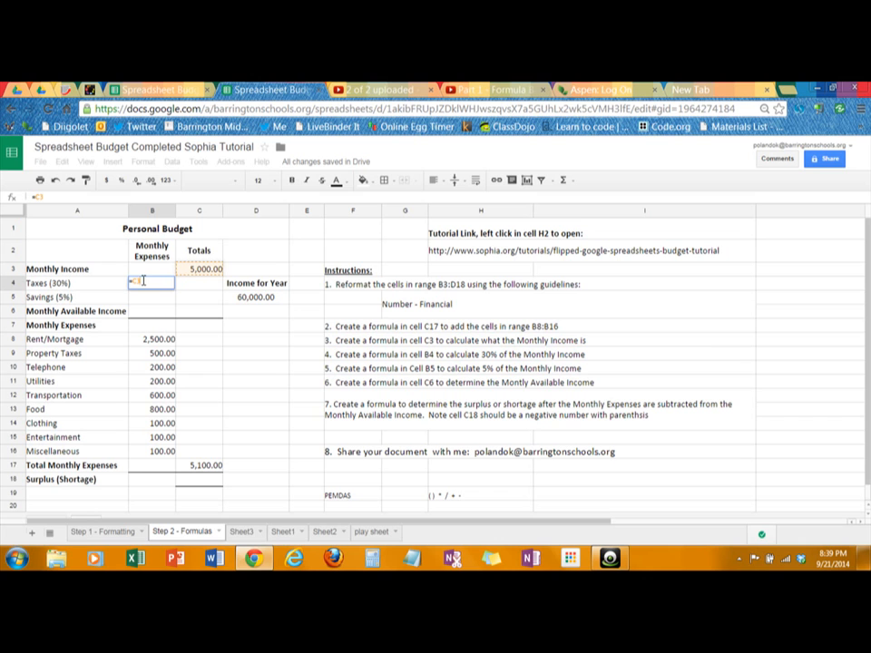
{"action": "type", "text": "*"}
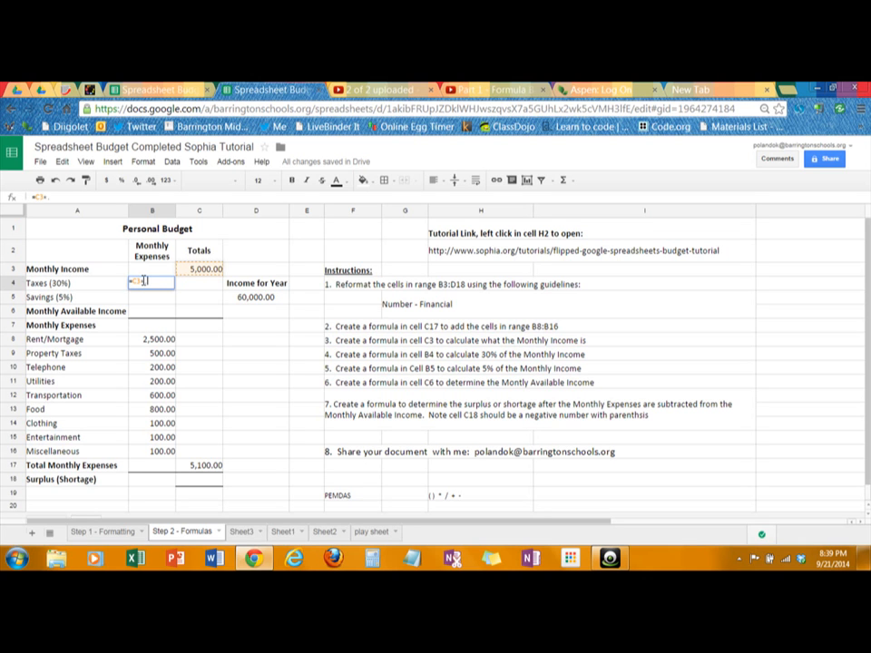
{"action": "type", "text": ".30"}
{"action": "key", "text": "Return"}
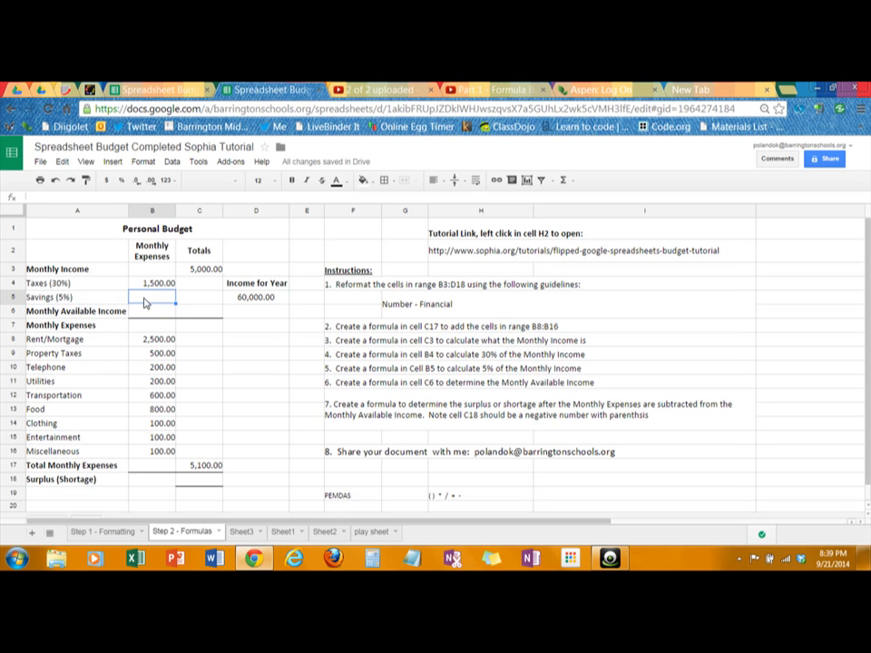
Step: Calculate the 5% savings in cell B5 with the formula =C3*.05
{"action": "type", "text": "="}
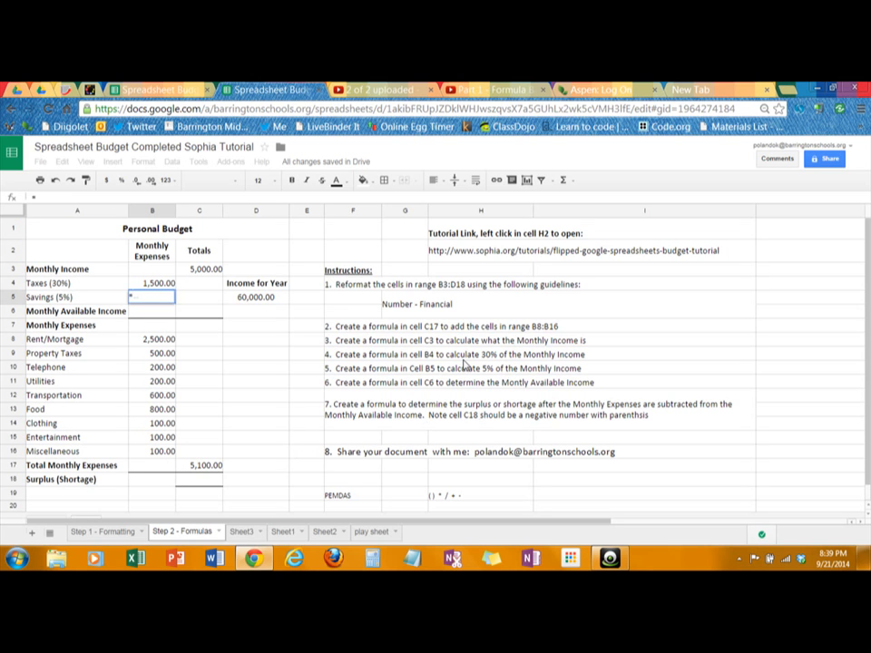
{"action": "left_click", "coordinate": [207, 271]}
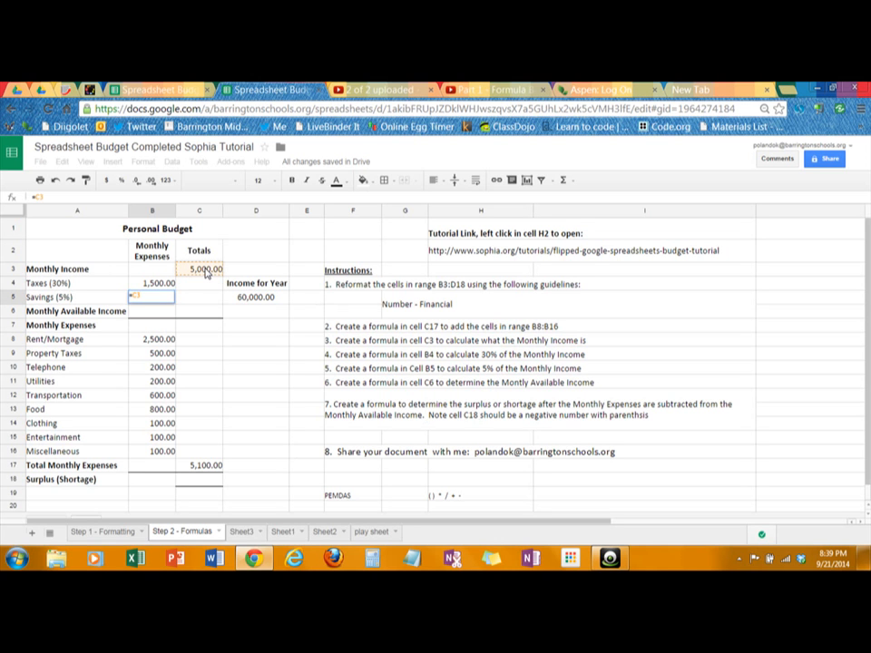
{"action": "type", "text": "*"}
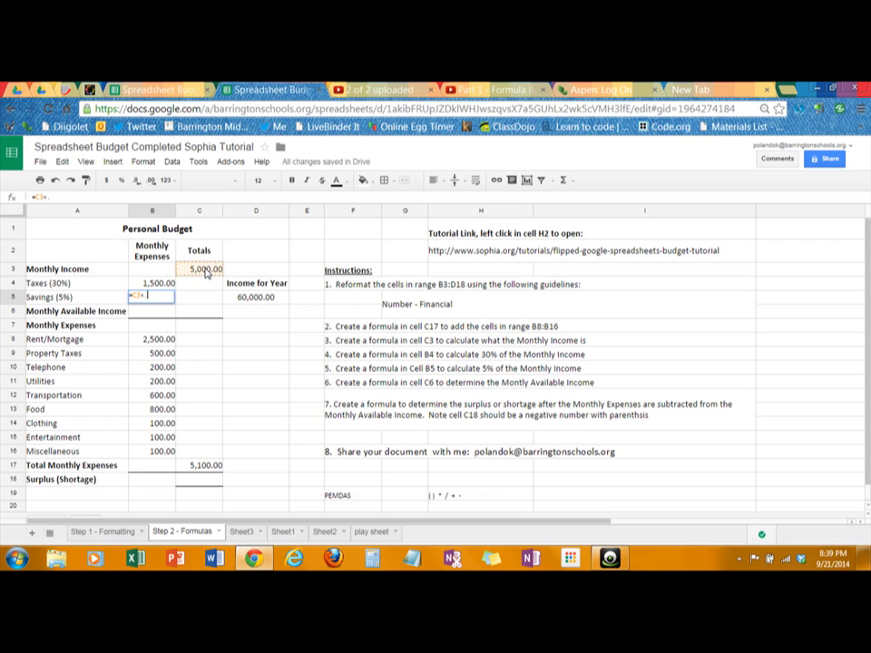
{"action": "type", "text": ".05"}
{"action": "key", "text": "Return"}
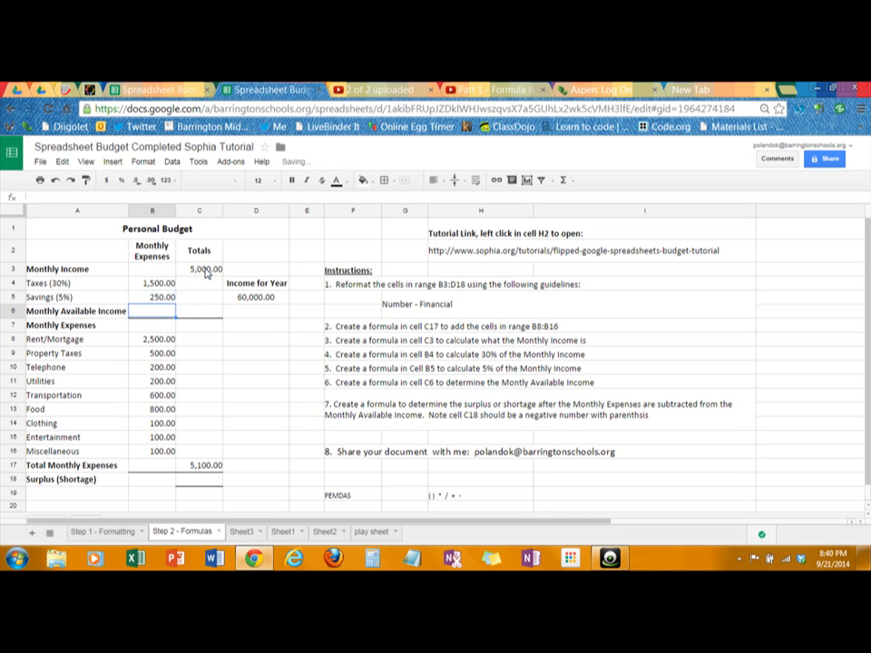
Step: Calculate the monthly available income in cell C6 with the formula =C3-B4-B5
{"action": "left_click", "coordinate": [201, 316]}
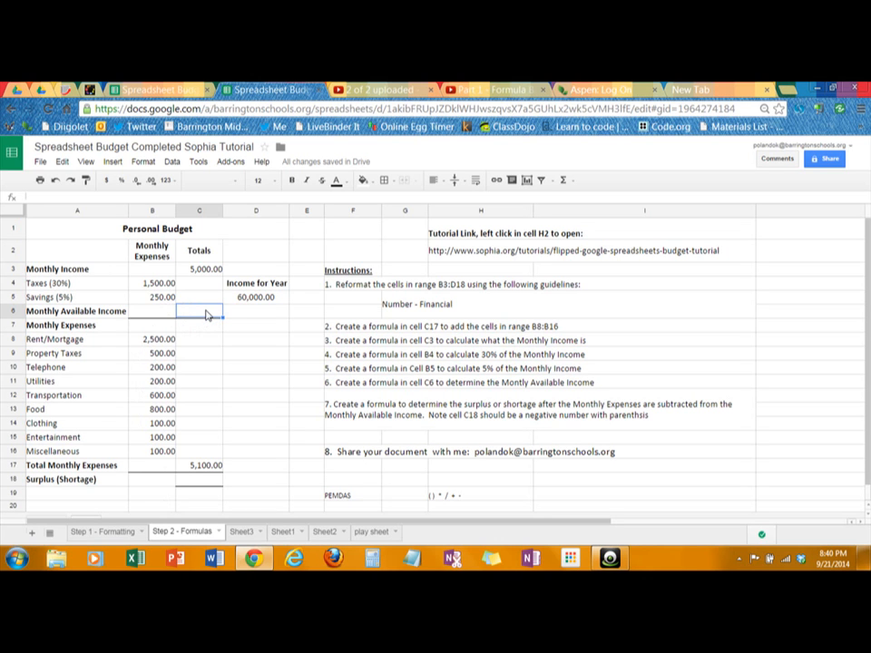
{"action": "type", "text": "="}
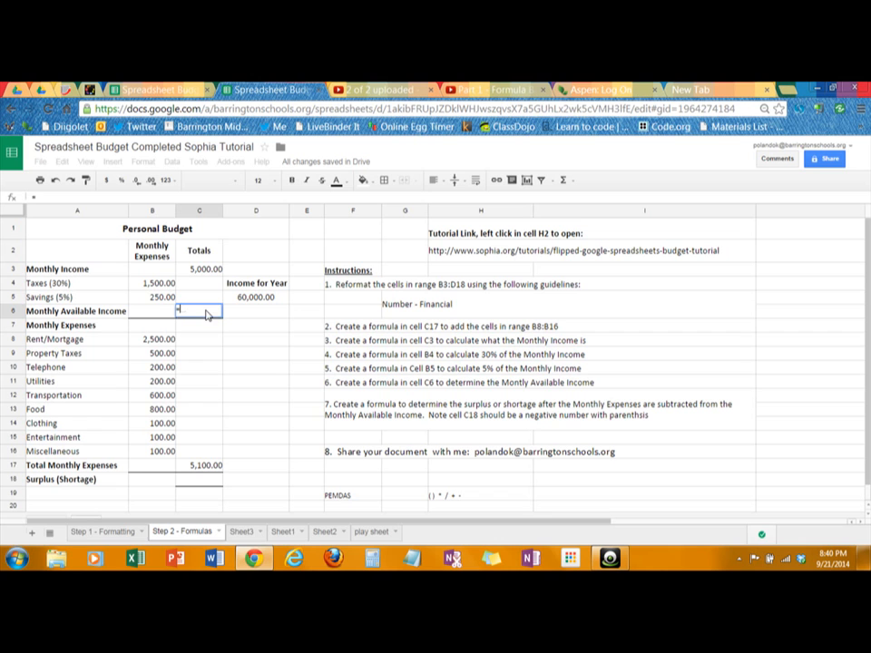
{"action": "left_click", "coordinate": [208, 272]}
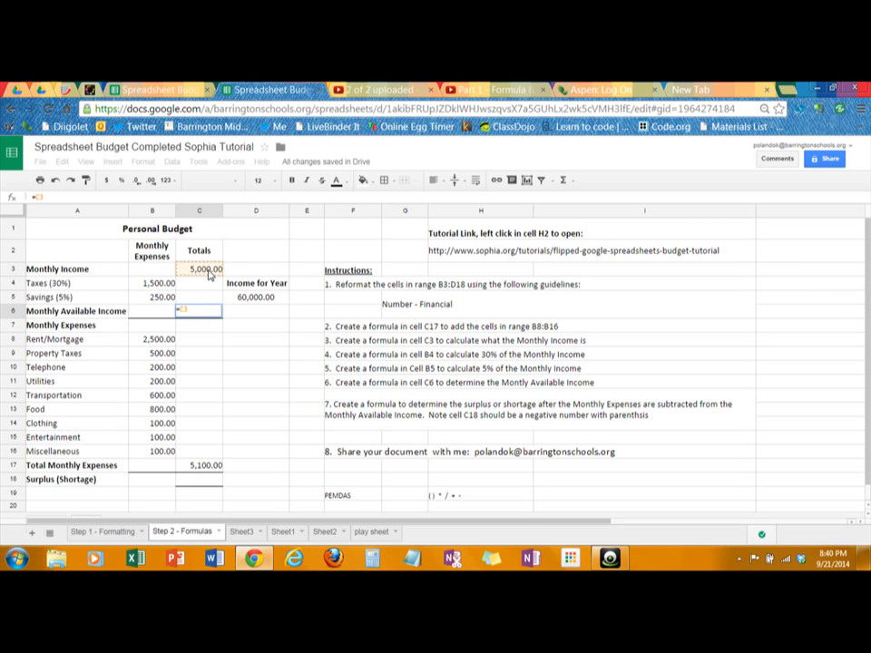
{"action": "type", "text": "-"}
{"action": "left_click", "coordinate": [160, 287]}
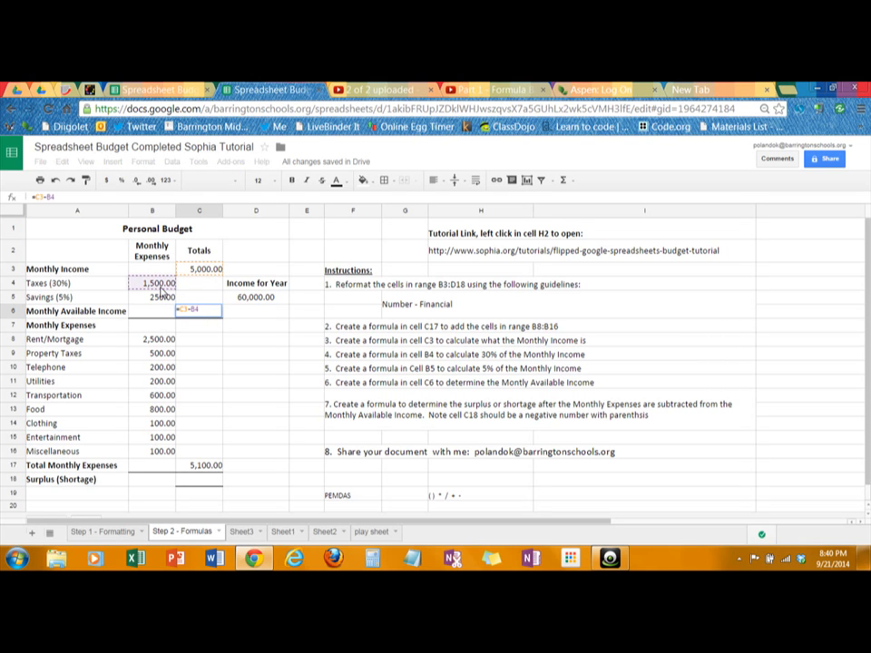
{"action": "type", "text": "-"}
{"action": "left_click", "coordinate": [162, 299]}
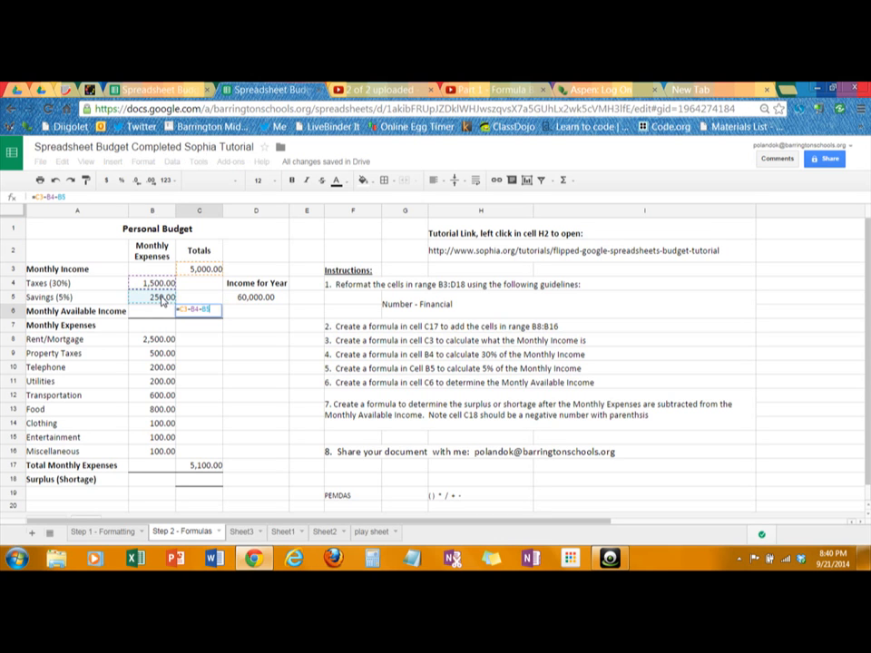
{"action": "key", "text": "Return"}
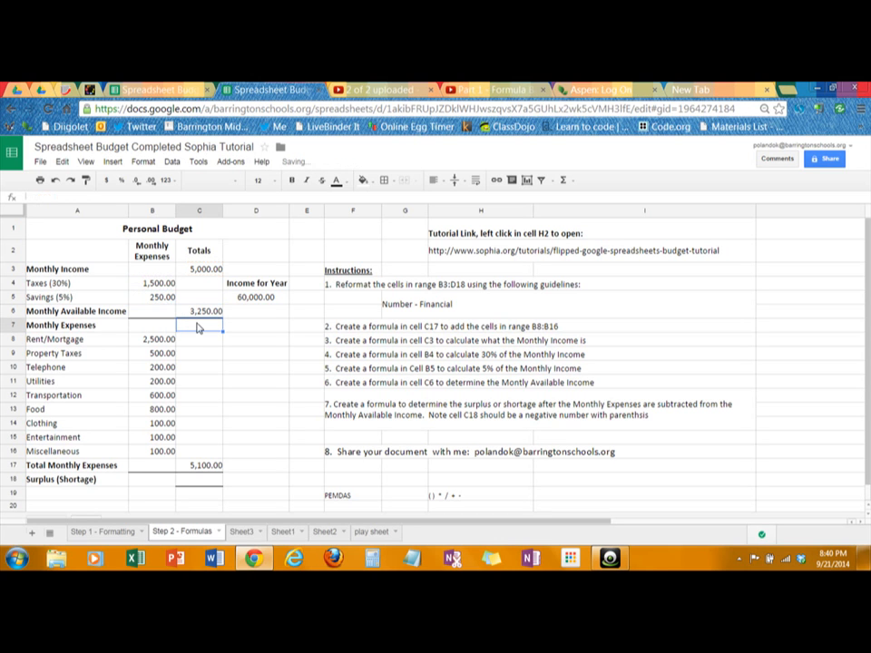
Step: Test the budget formulas with a yearly income of 50000 in cell D5, and restore it to 60000
{"action": "left_click", "coordinate": [261, 298]}
{"action": "type", "text": "50000"}
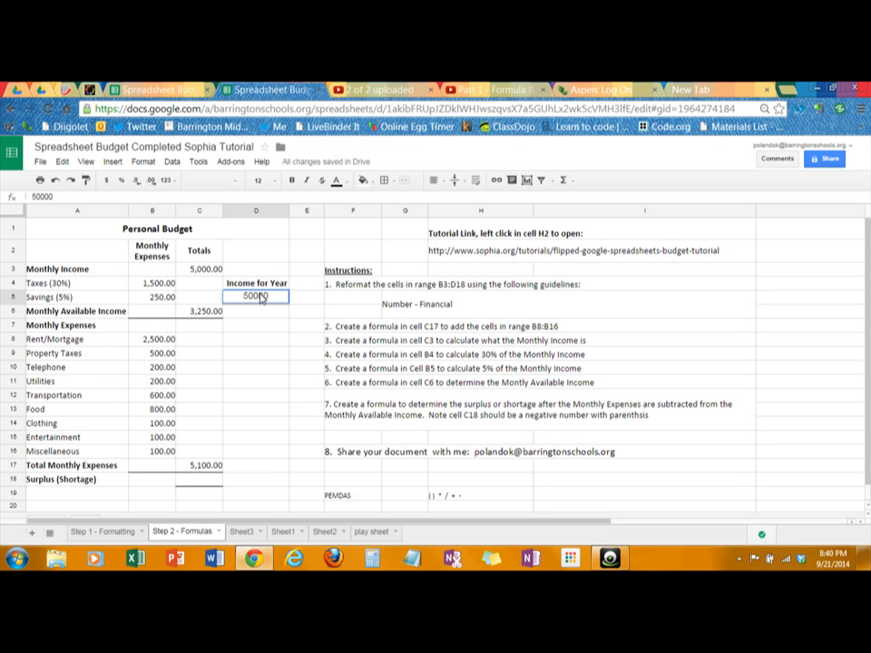
{"action": "key", "text": "Return"}
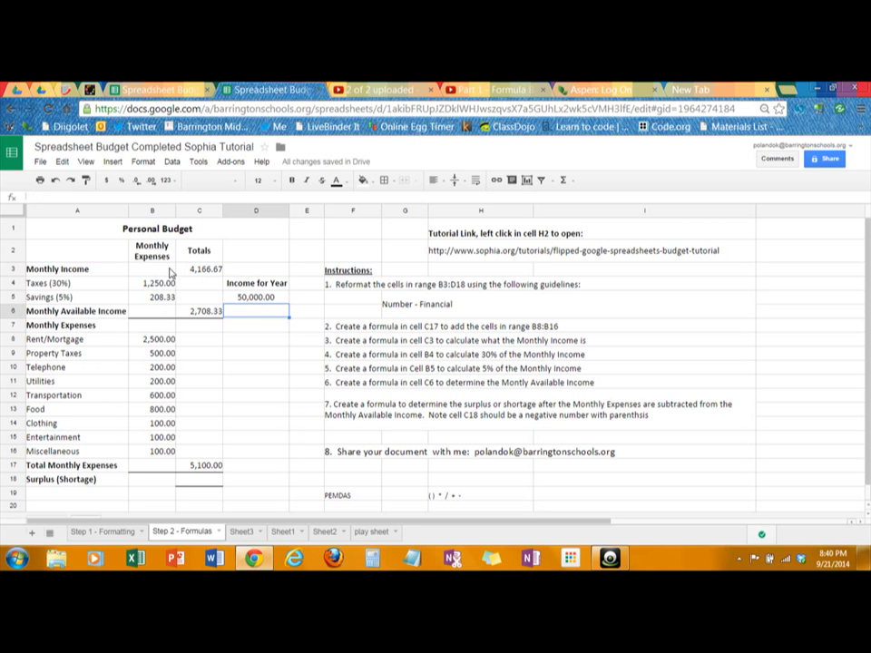
{"action": "left_click", "coordinate": [268, 302]}
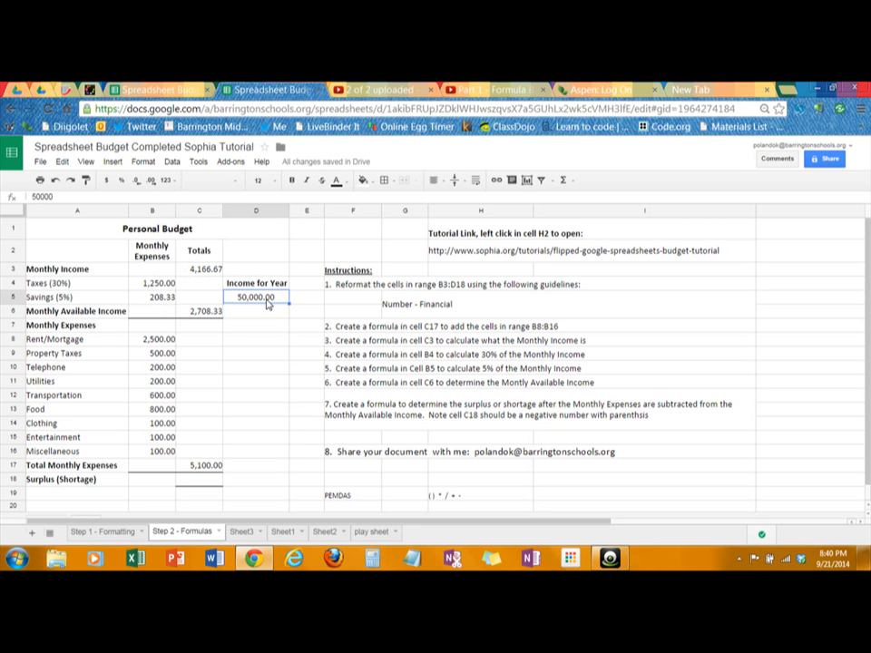
{"action": "type", "text": "60000"}
{"action": "key", "text": "Return"}
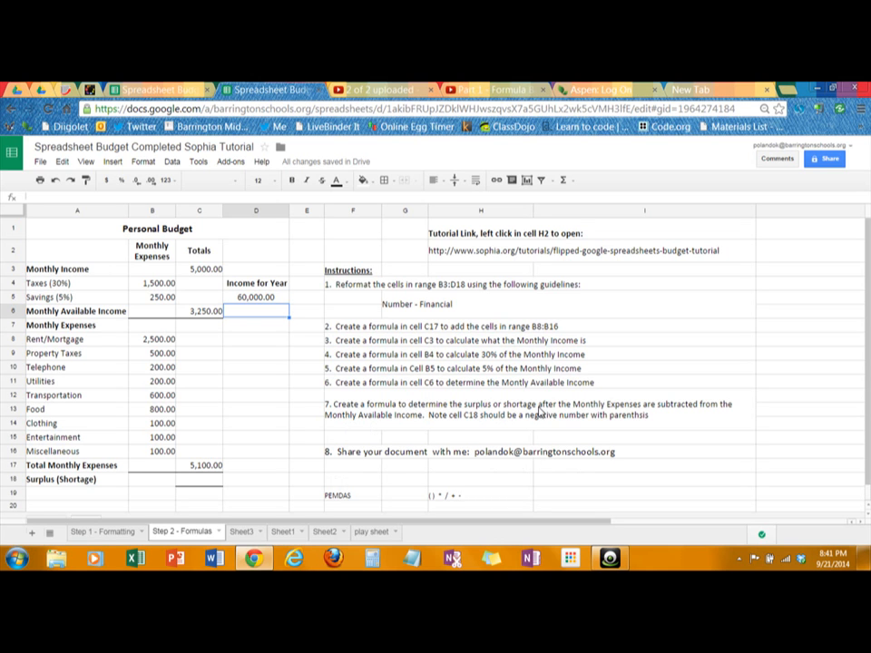
Step: Calculate the surplus or shortage in cell C18 with the formula =C6-C17
{"action": "left_click", "coordinate": [194, 484]}
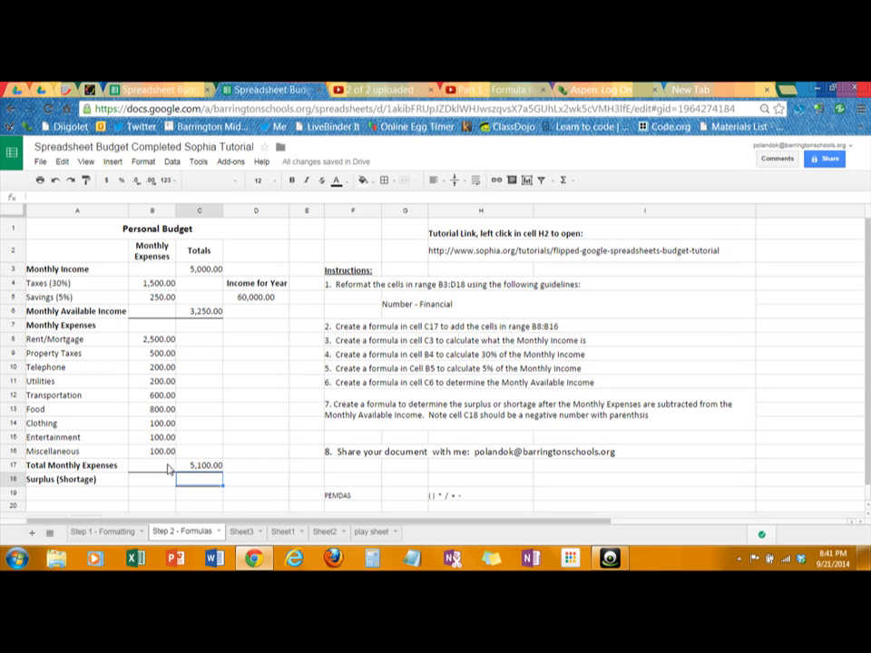
{"action": "double_click", "coordinate": [211, 482]}
{"action": "type", "text": "="}
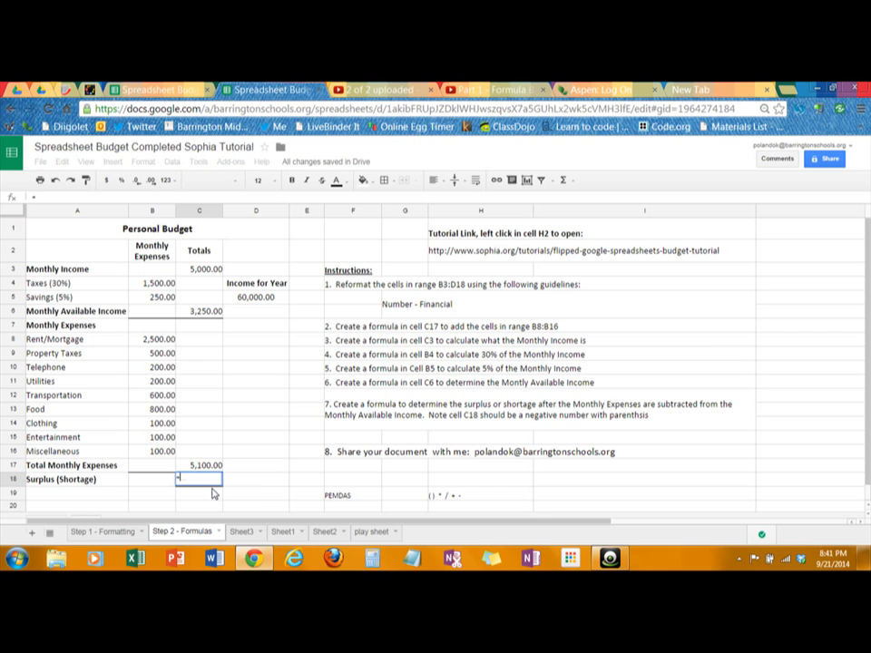
{"action": "left_click", "coordinate": [211, 313]}
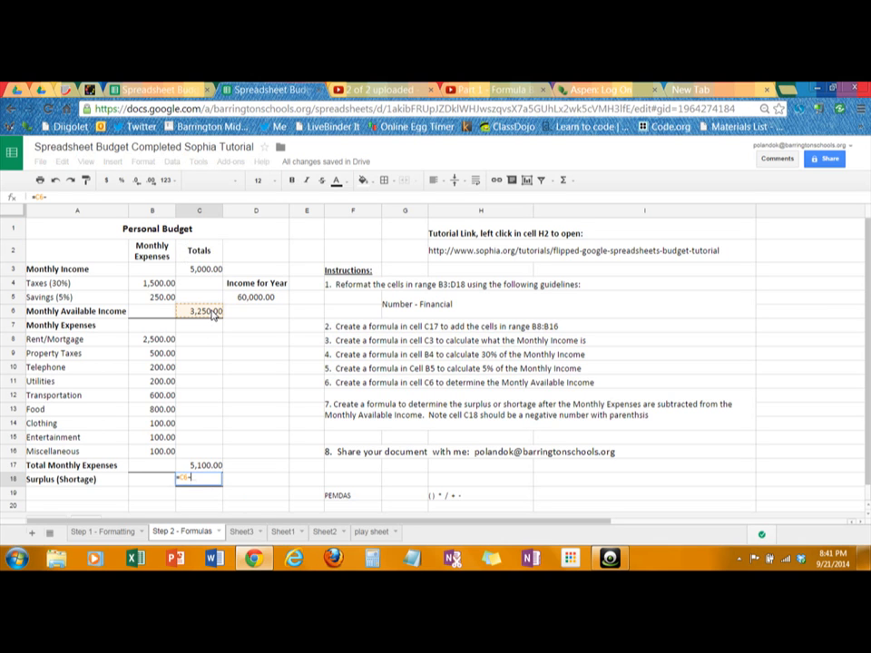
{"action": "type", "text": "-"}
{"action": "left_click", "coordinate": [205, 469]}
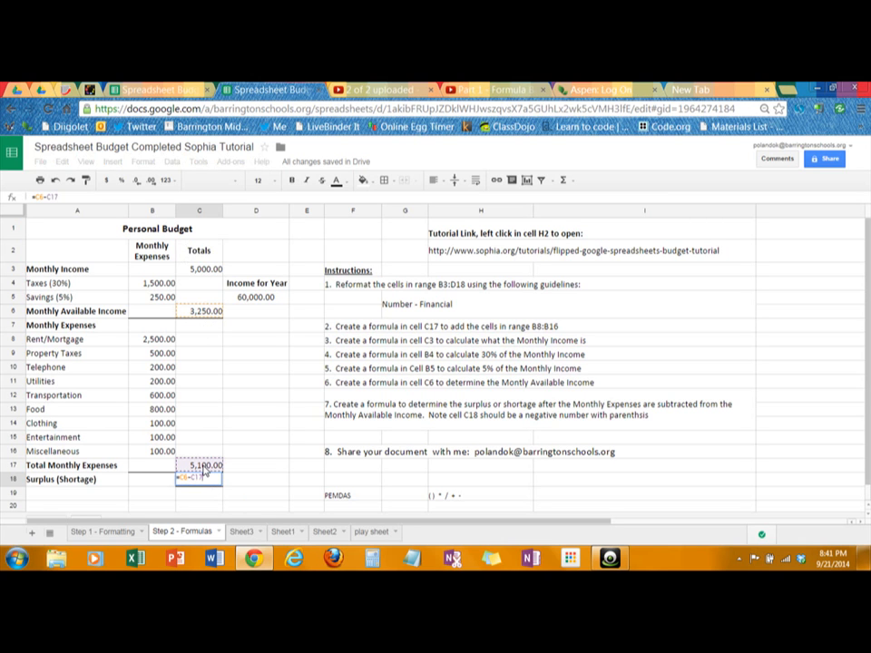
{"action": "key", "text": "Return"}
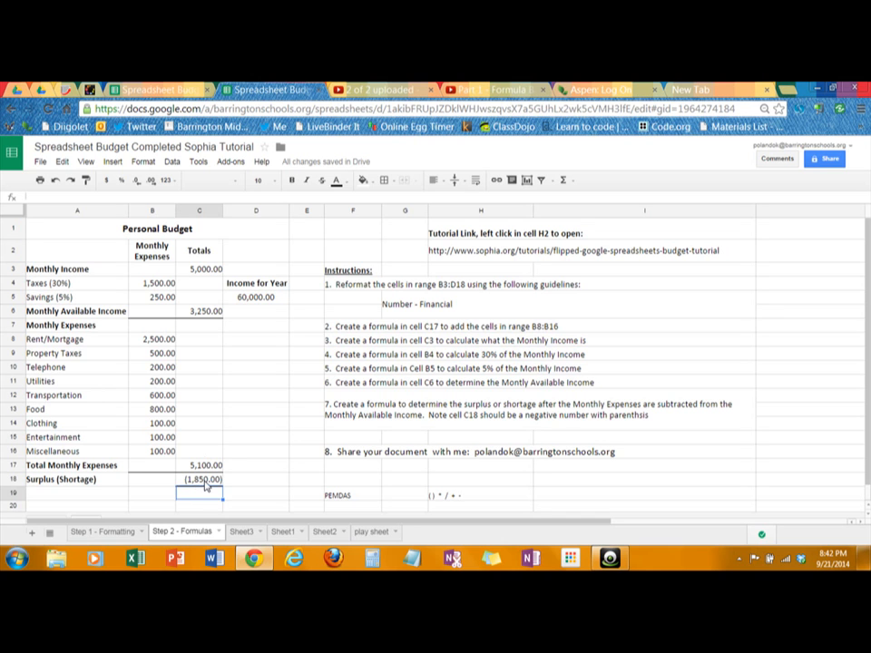
Step: Change the text colour of the surplus (shortage) amount in cell C18 to red
{"action": "left_click", "coordinate": [206, 481]}
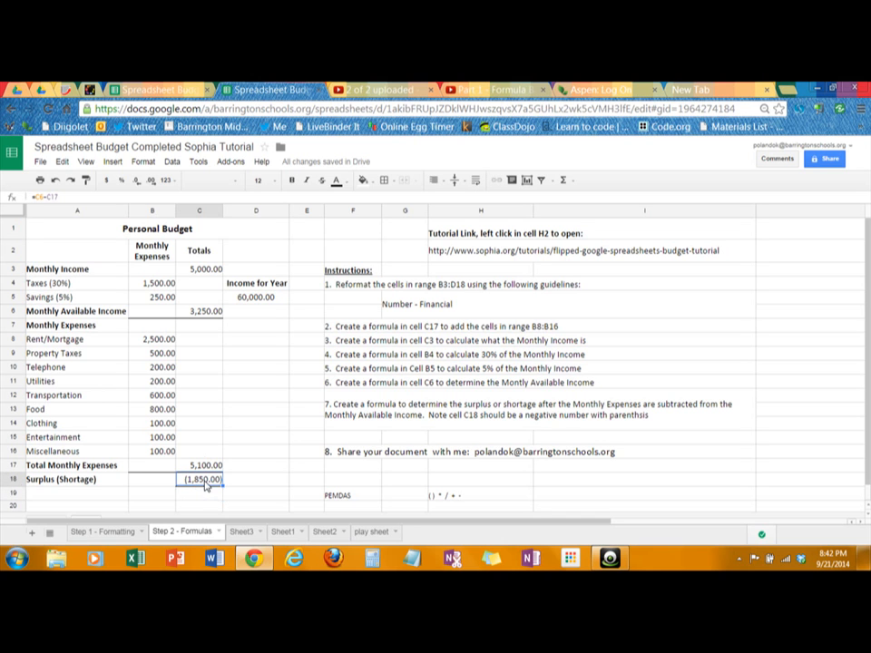
{"action": "left_click", "coordinate": [347, 183]}
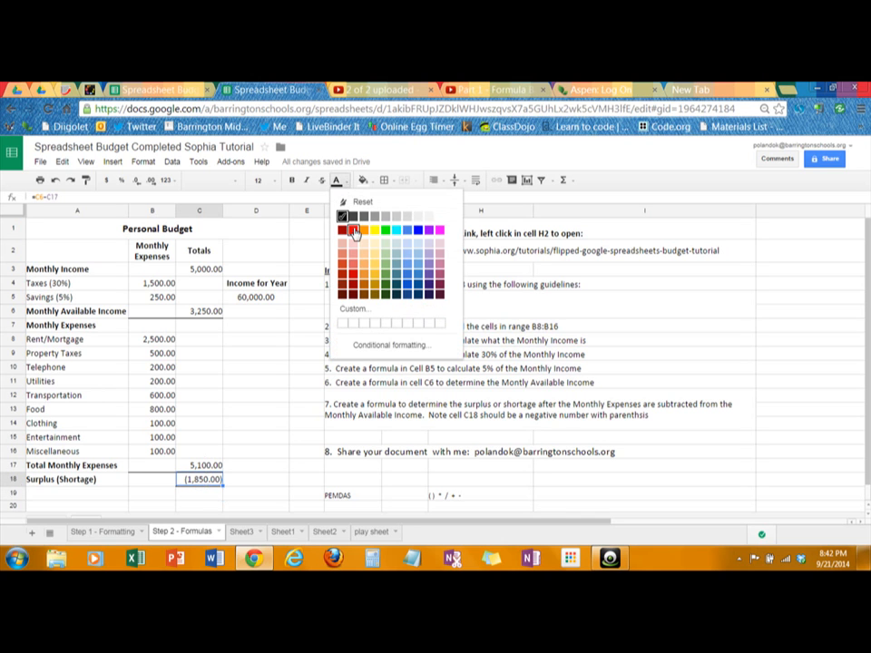
{"action": "left_click", "coordinate": [354, 231]}
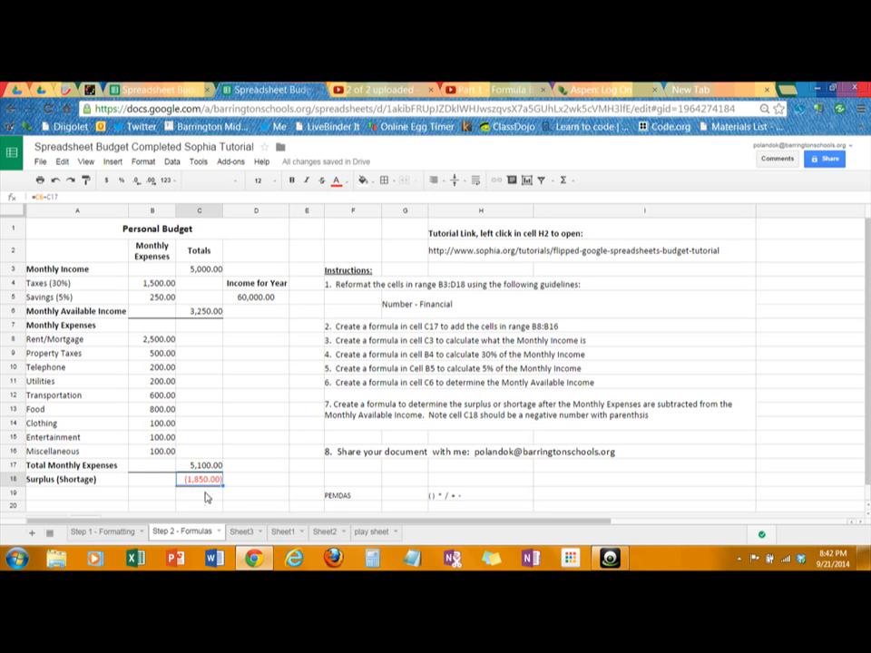
Step: Test the surplus (shortage) calculation with a yearly income of 70000 in cell D5, and restore it to 60000
{"action": "left_click", "coordinate": [206, 496]}
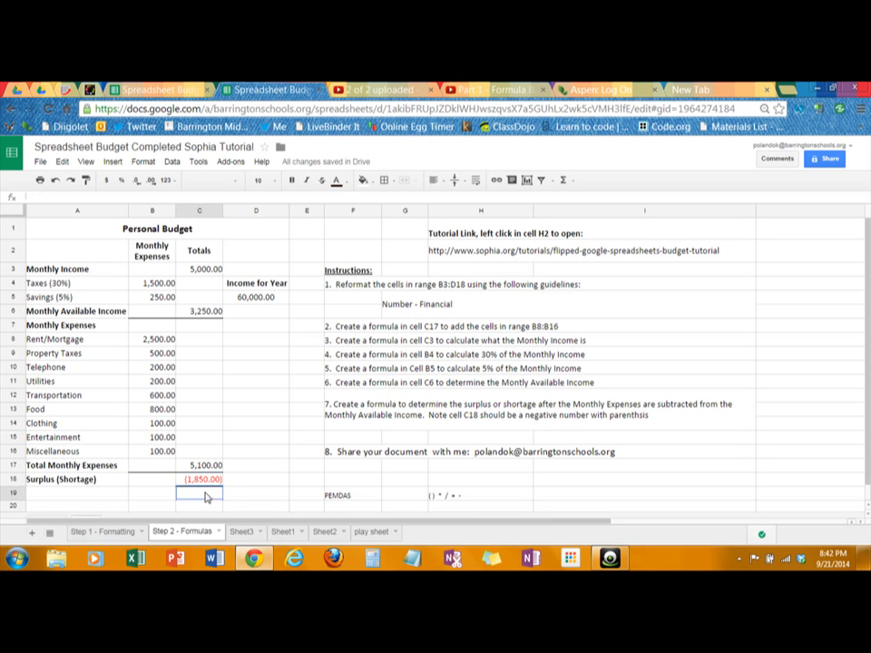
{"action": "left_click", "coordinate": [260, 299]}
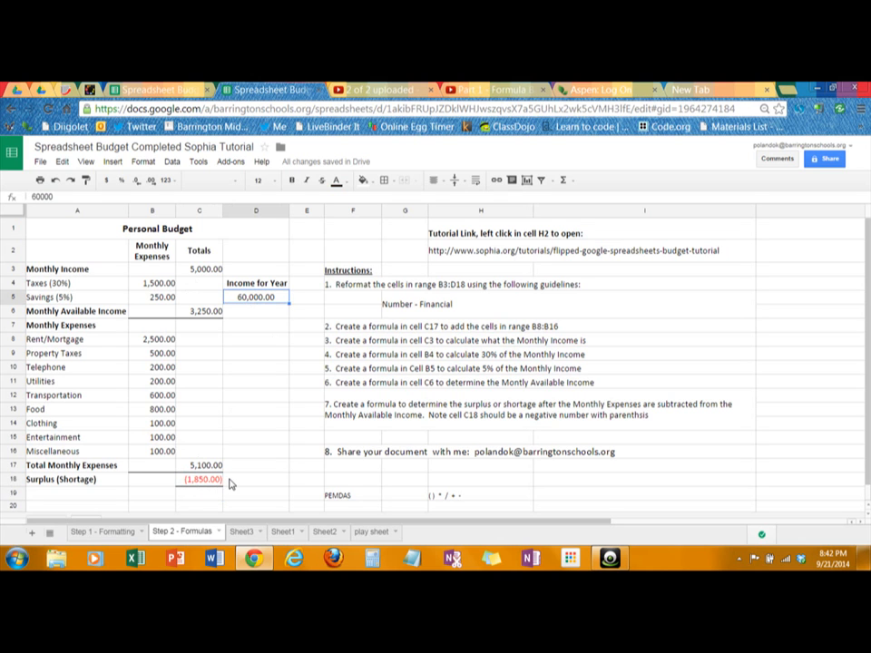
{"action": "type", "text": "70,00"}
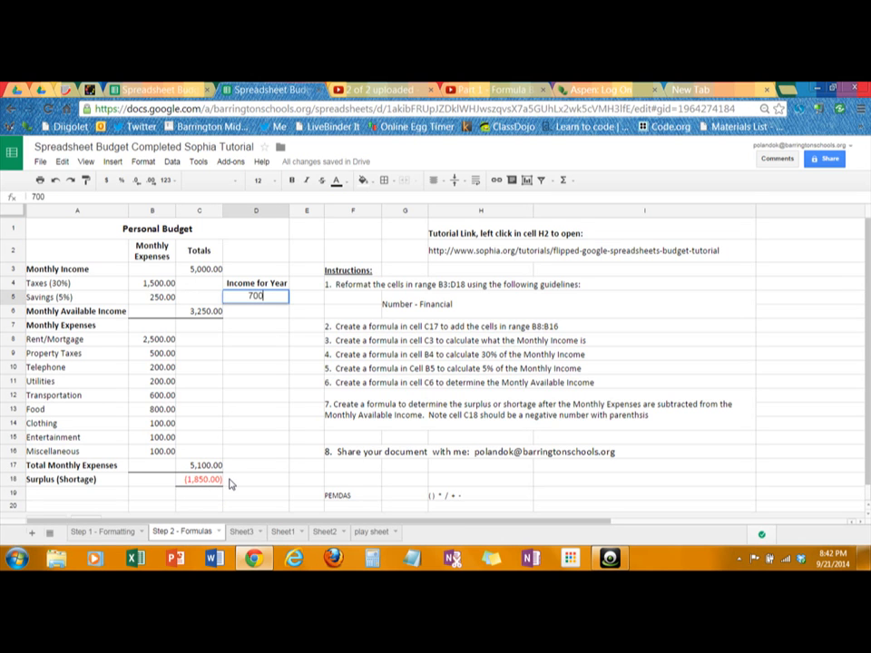
{"action": "type", "text": "00"}
{"action": "key", "text": "Return"}
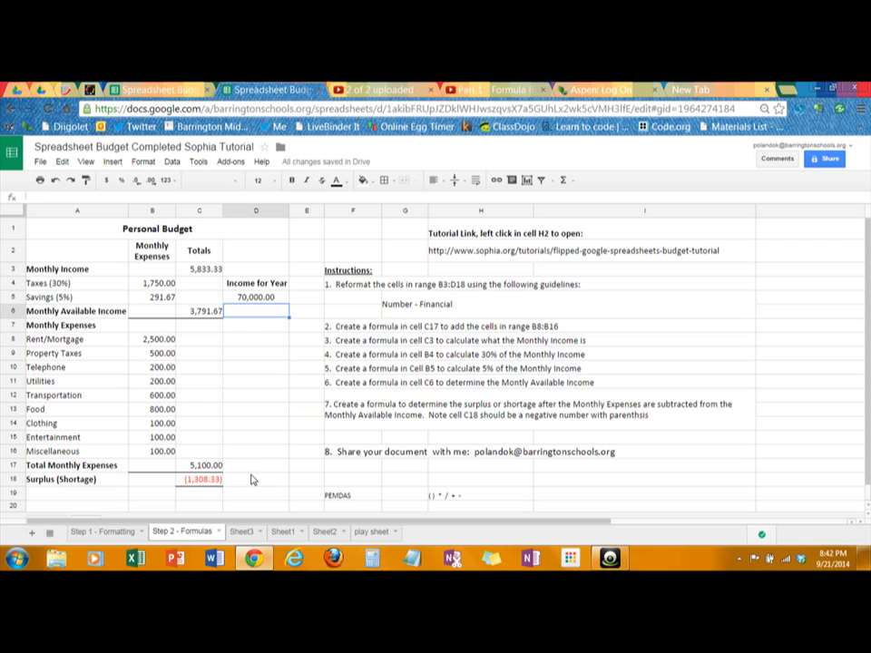
{"action": "left_click", "coordinate": [276, 299]}
{"action": "type", "text": "60000"}
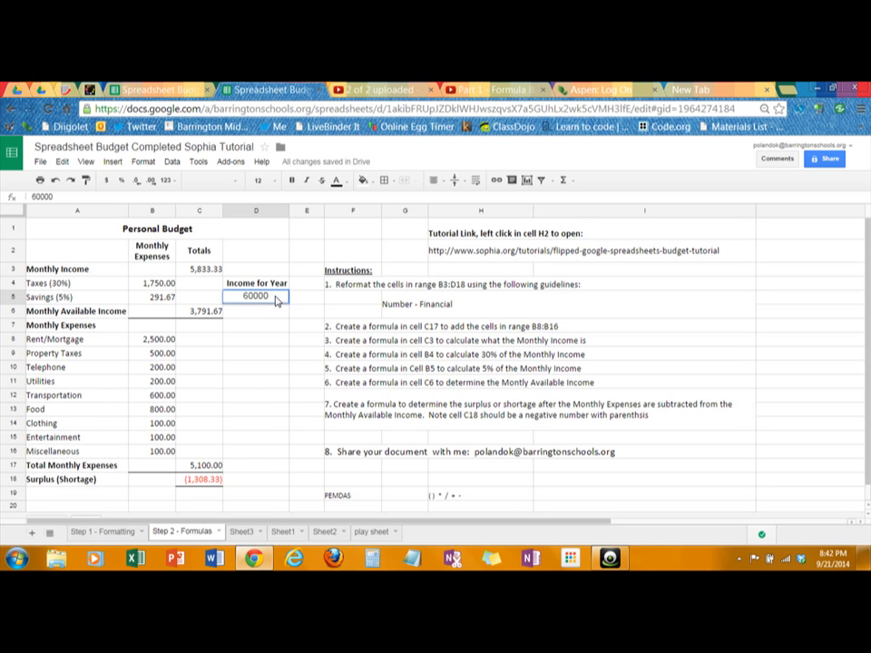
{"action": "key", "text": "Return"}
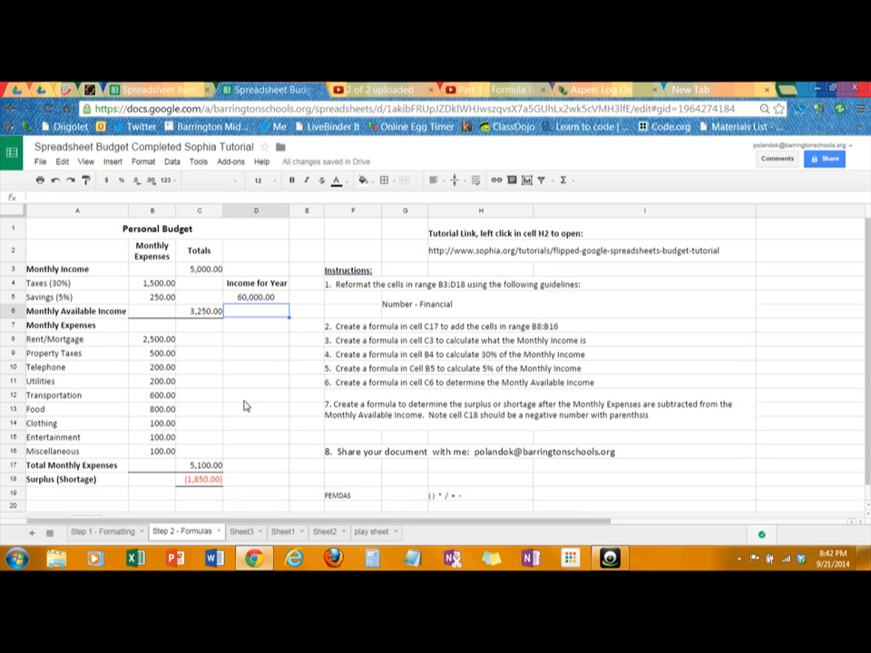
{"action": "mouse_move", "coordinate": [614, 561]}
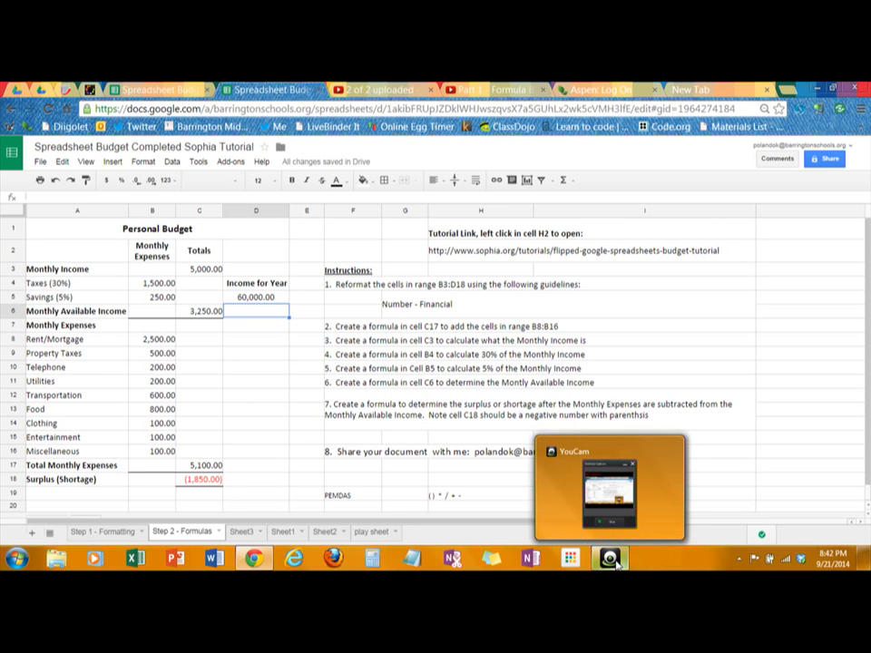